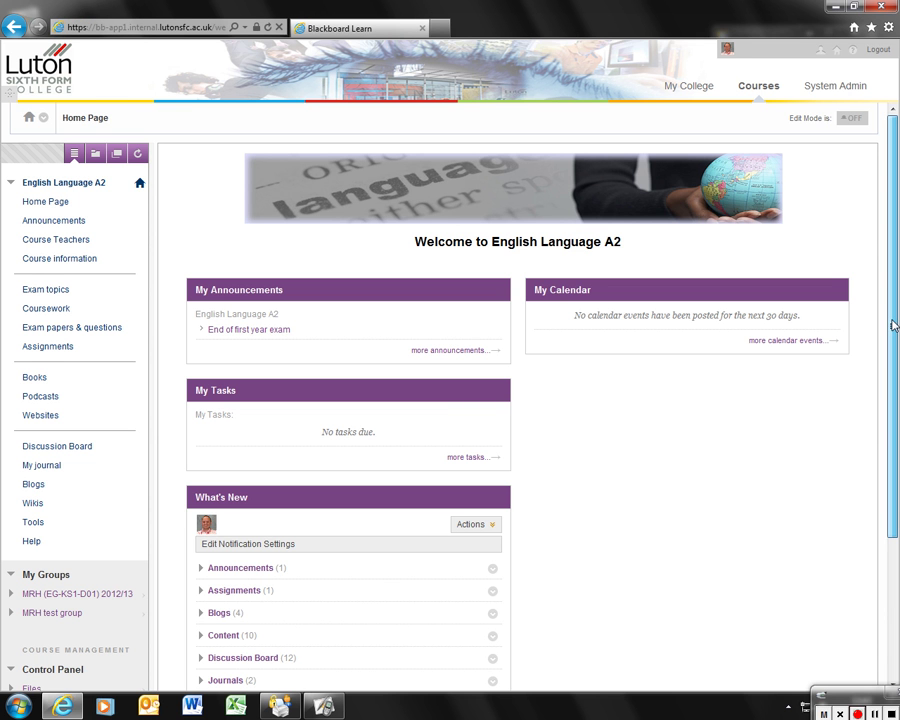
Collapse and re-expand the My Groups and Control Panel sections of the course menu.
scroll(893, 325, "down", 3)
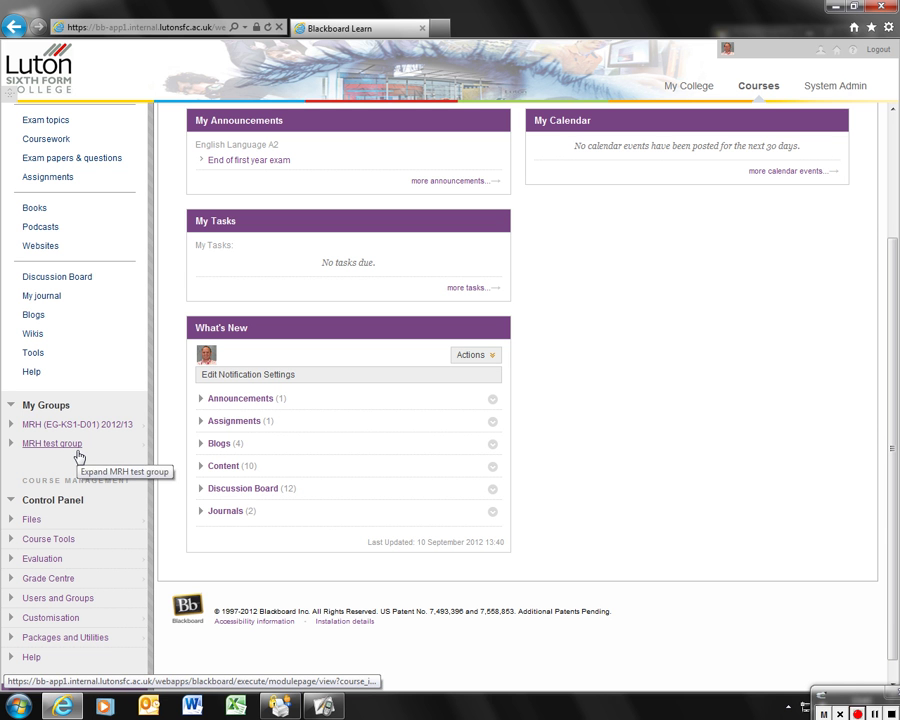
left_click(11, 408)
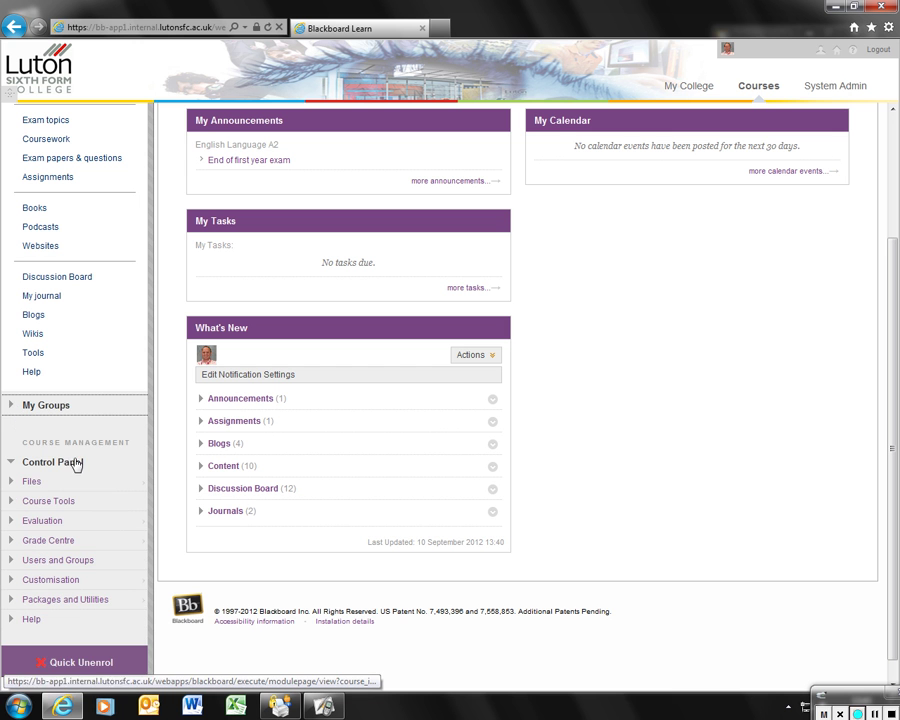
left_click(11, 408)
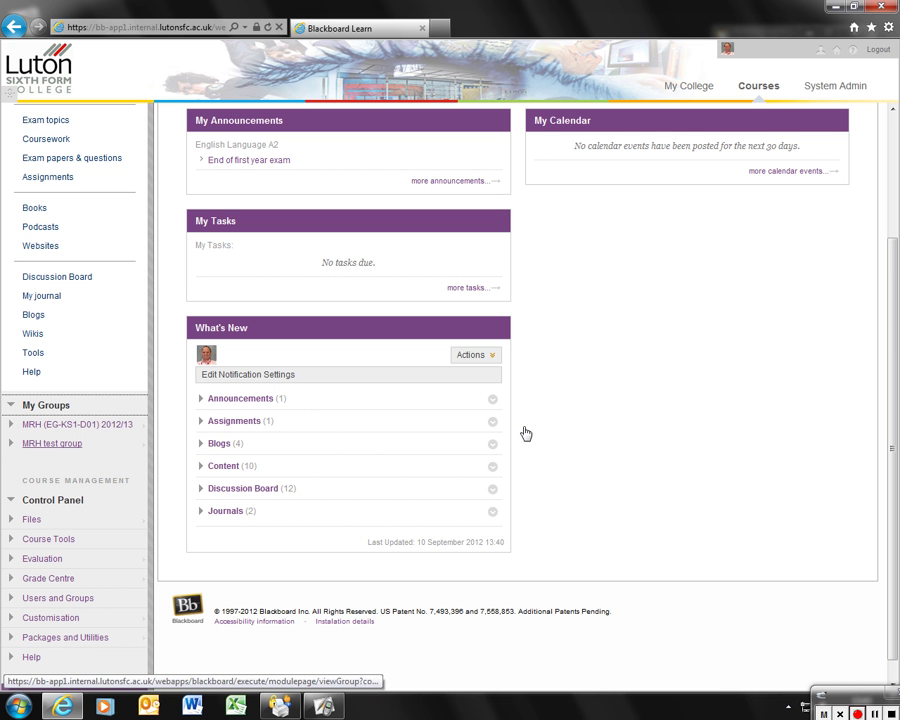
scroll(895, 388, "down", 1)
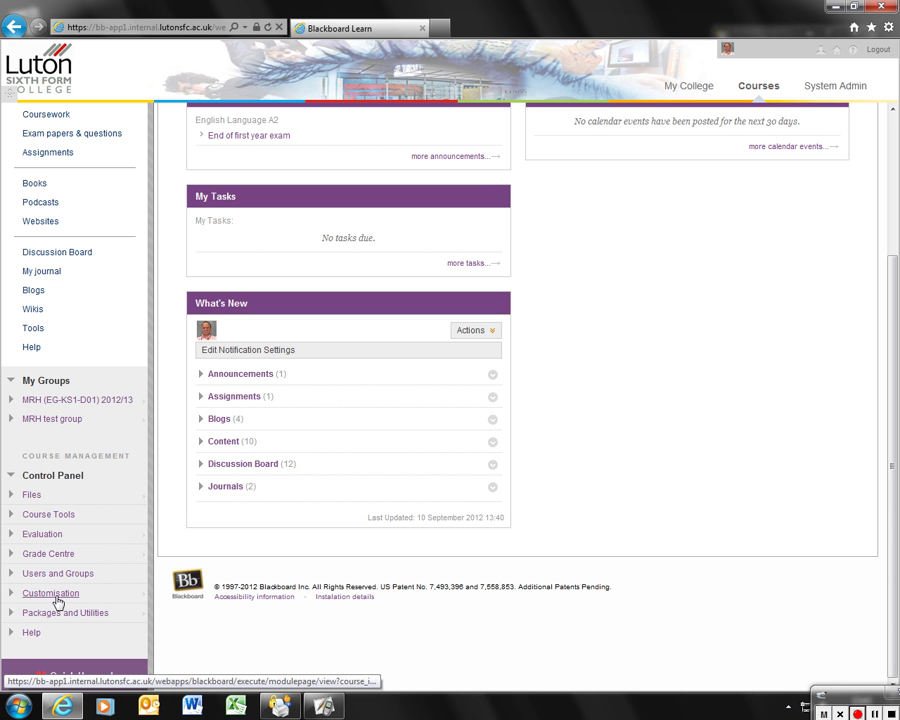
left_click(12, 479)
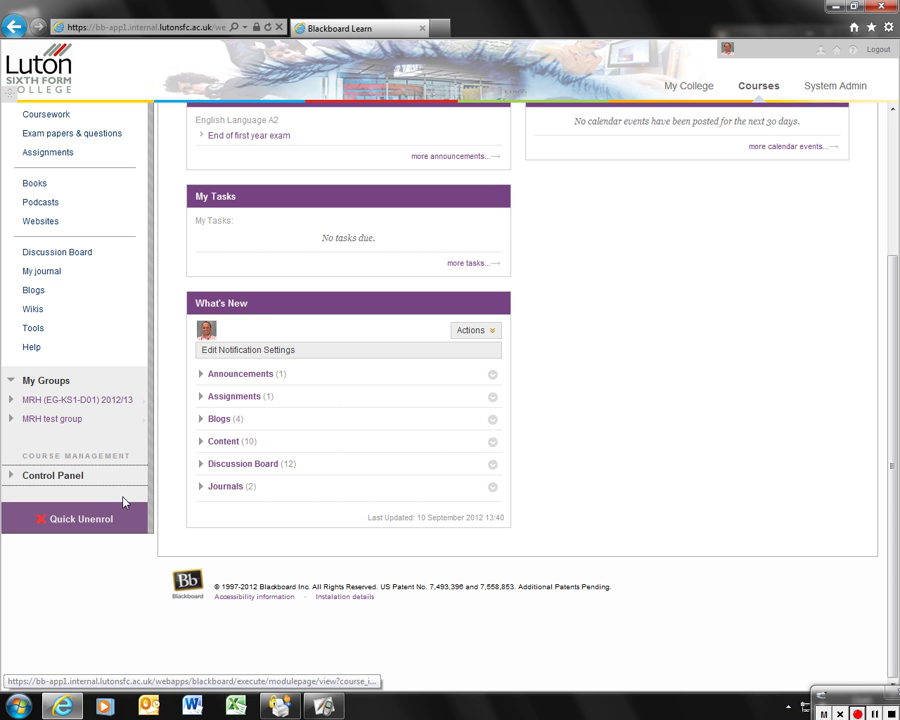
left_click(11, 479)
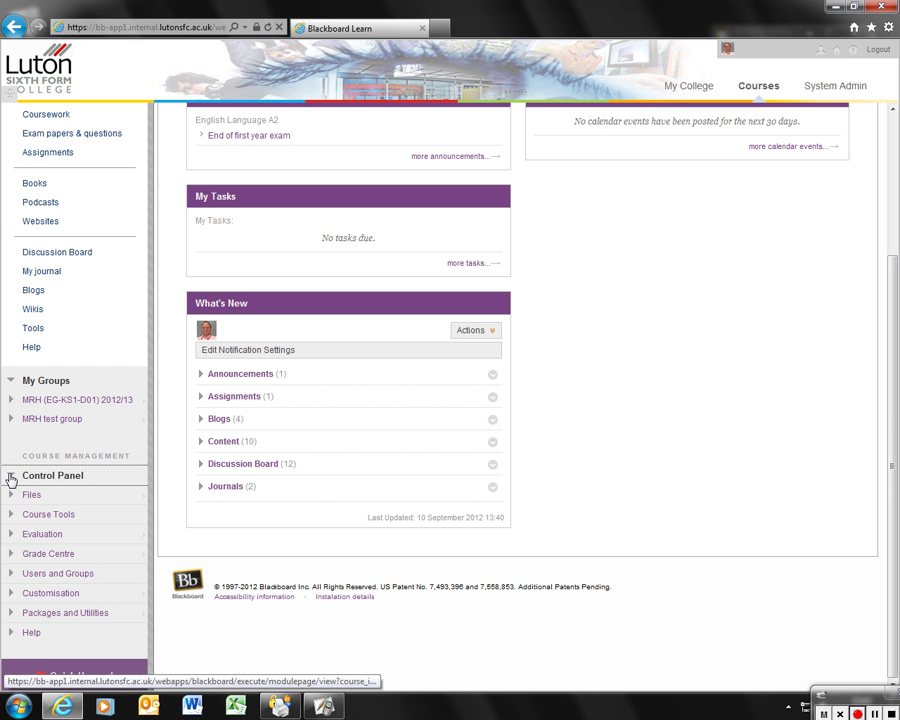
Open the course's Groups page from the Users and Groups section and turn on Edit Mode.
left_click(10, 575)
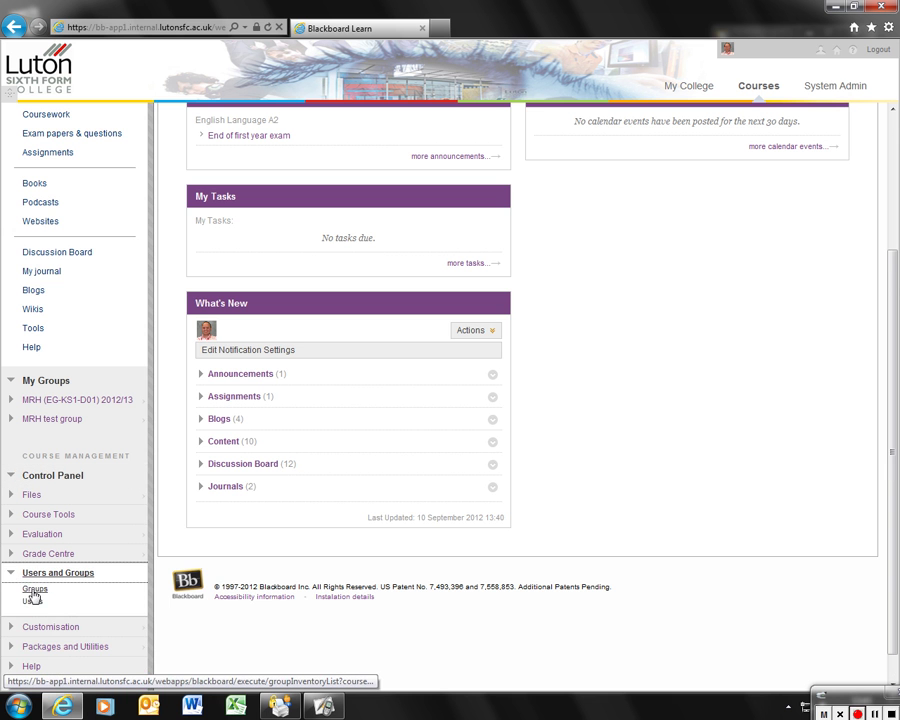
left_click(34, 590)
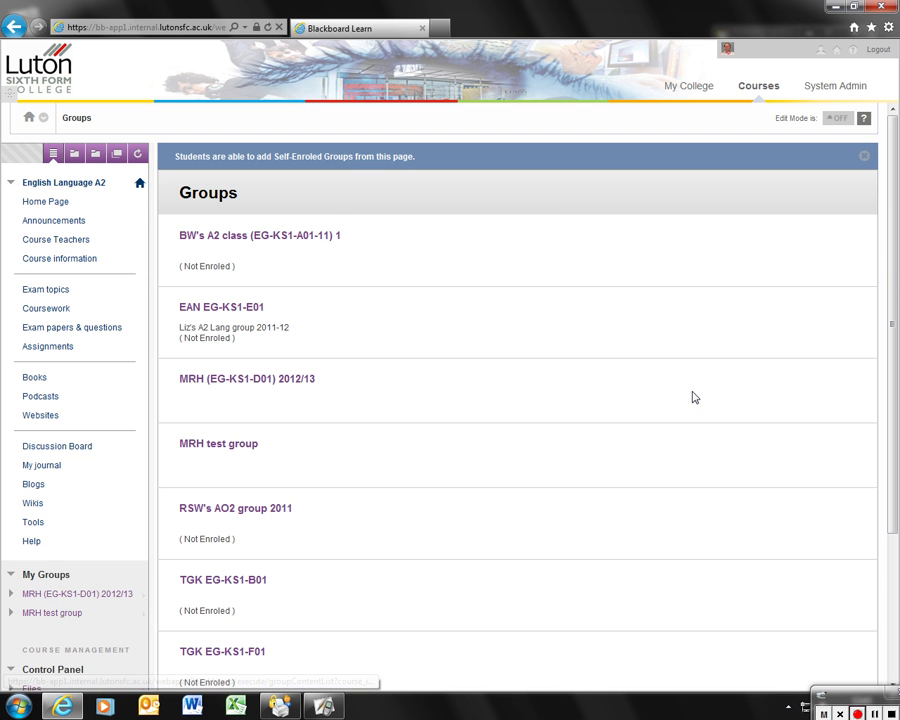
scroll(894, 366, "down", 2)
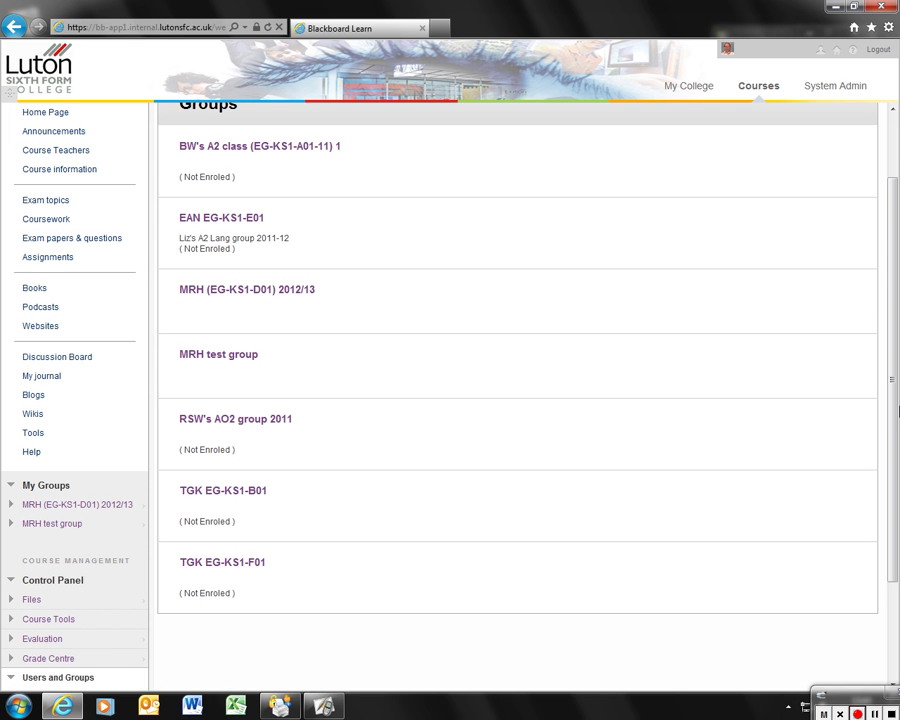
left_click_drag(896, 398, 893, 306)
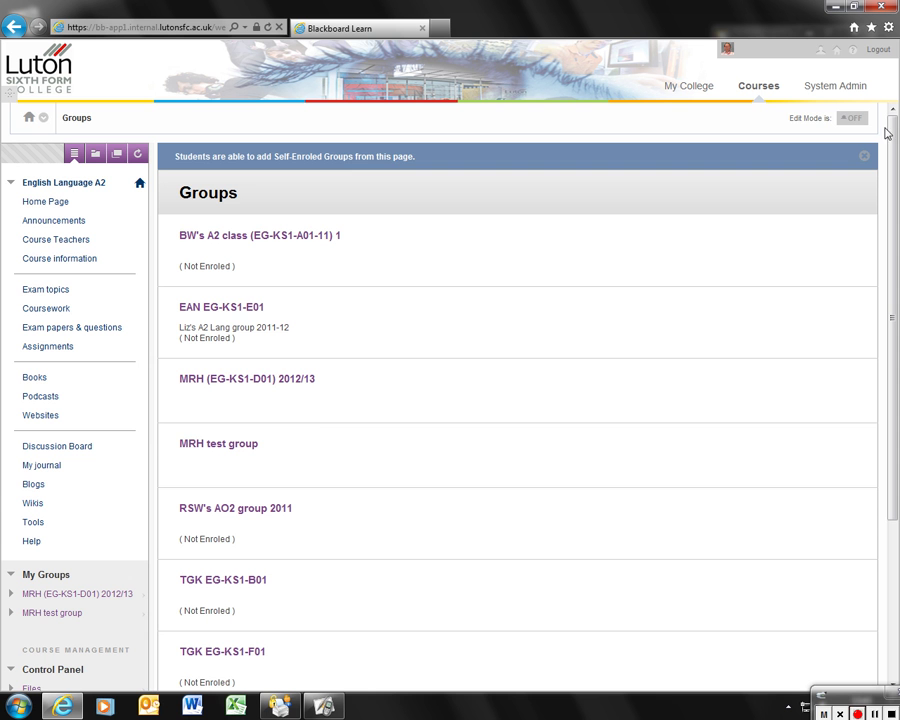
left_click(854, 120)
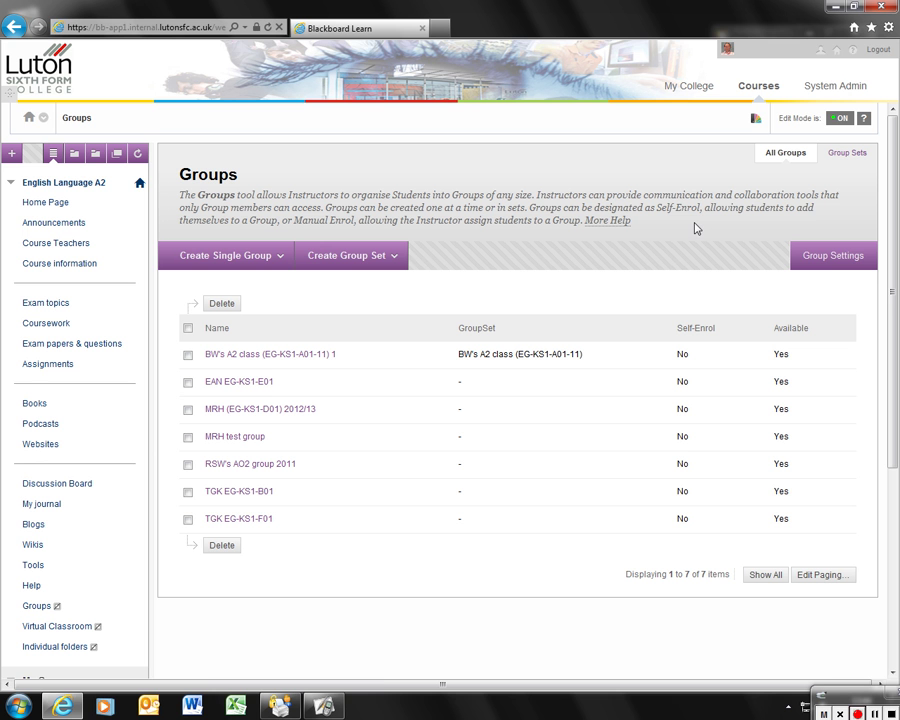
Delete the MRH test group from the course's group list and accept the confirmation.
mouse_move(305, 490)
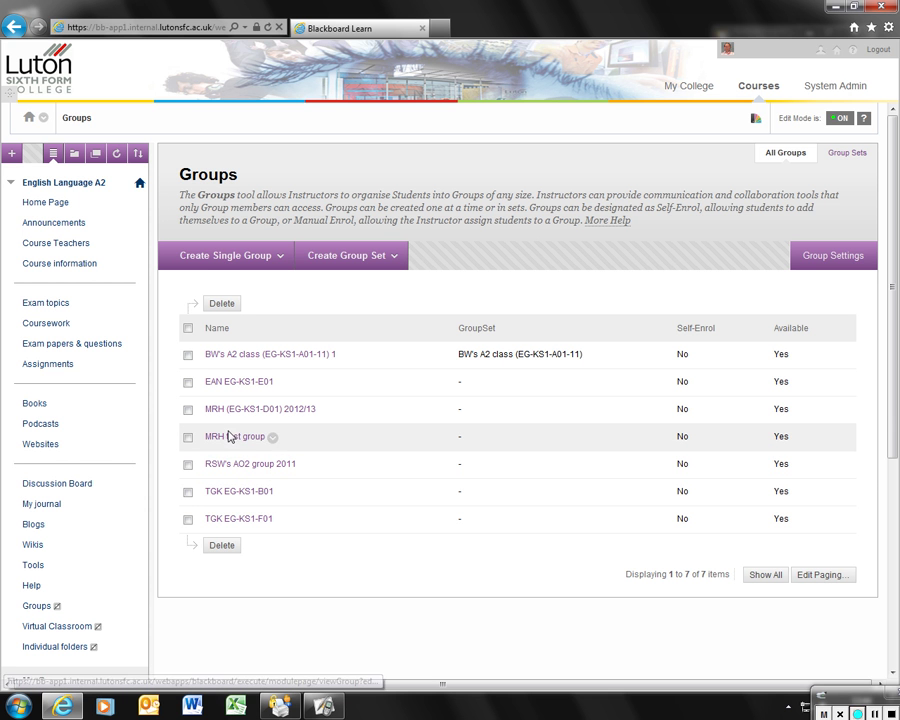
left_click(188, 437)
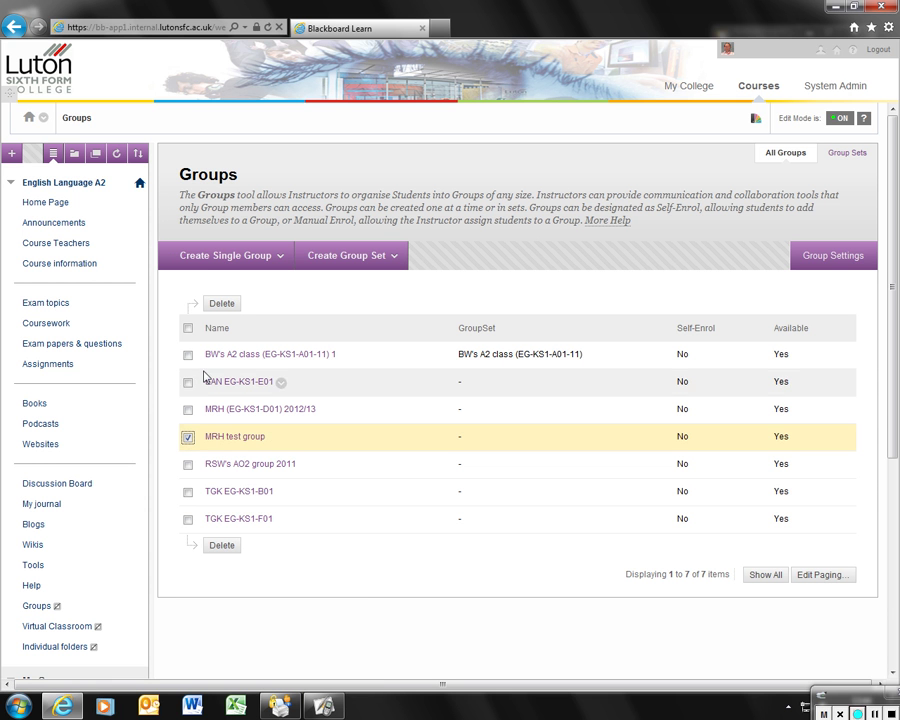
left_click(222, 305)
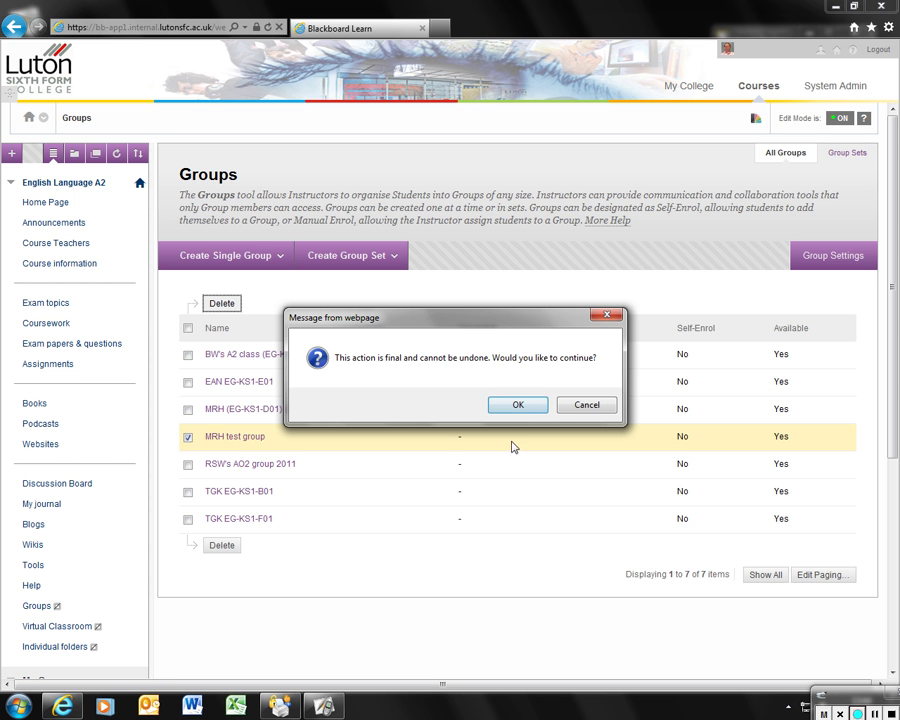
left_click(517, 404)
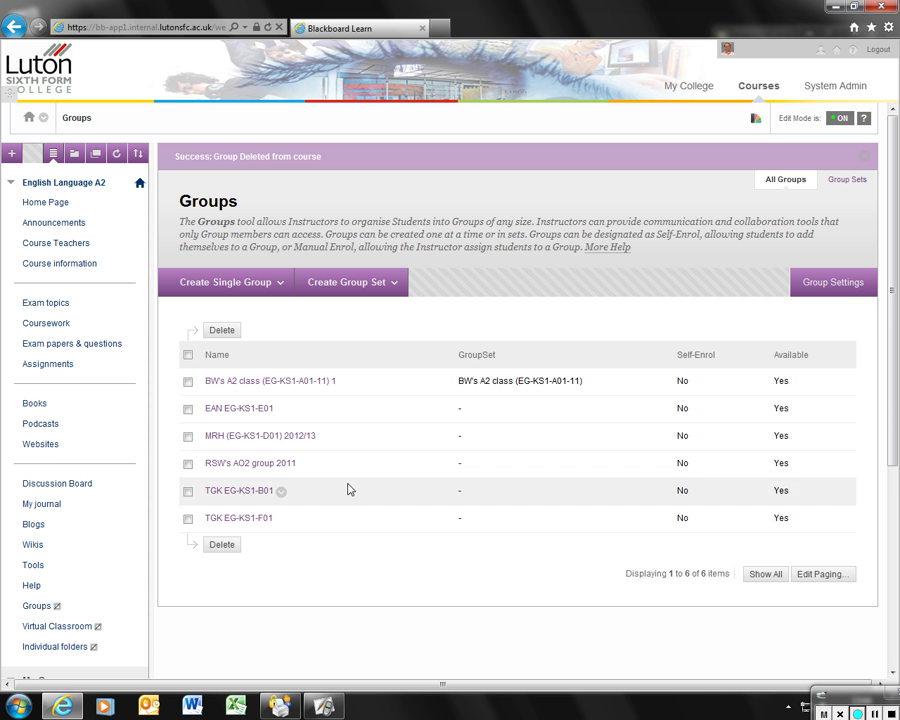
Start a single Manual Enrol group named "MRH test group" with the description "ghdhhbbb".
left_click(201, 284)
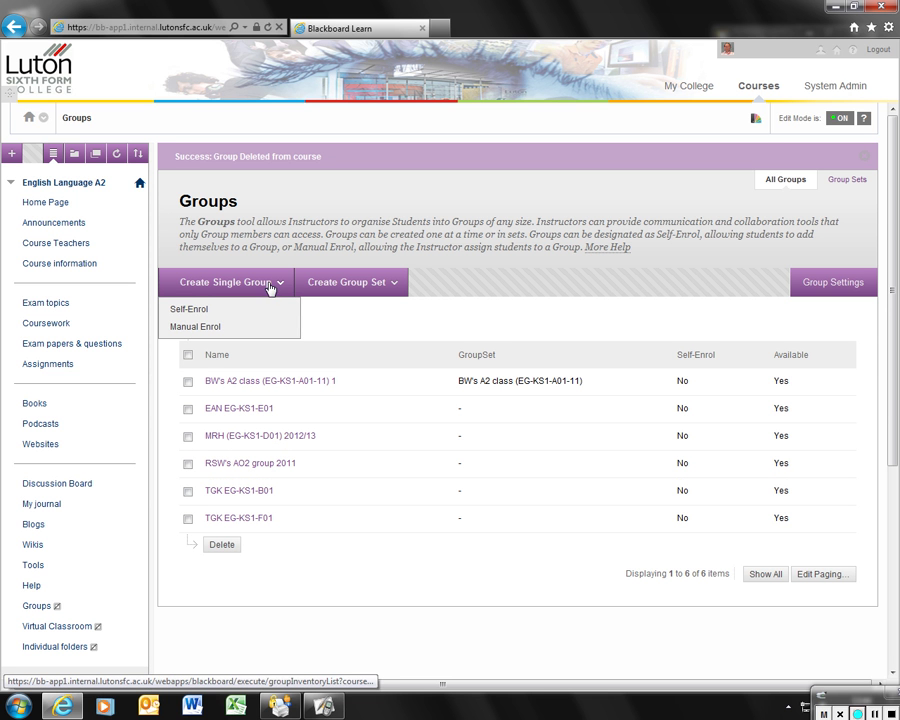
left_click(183, 331)
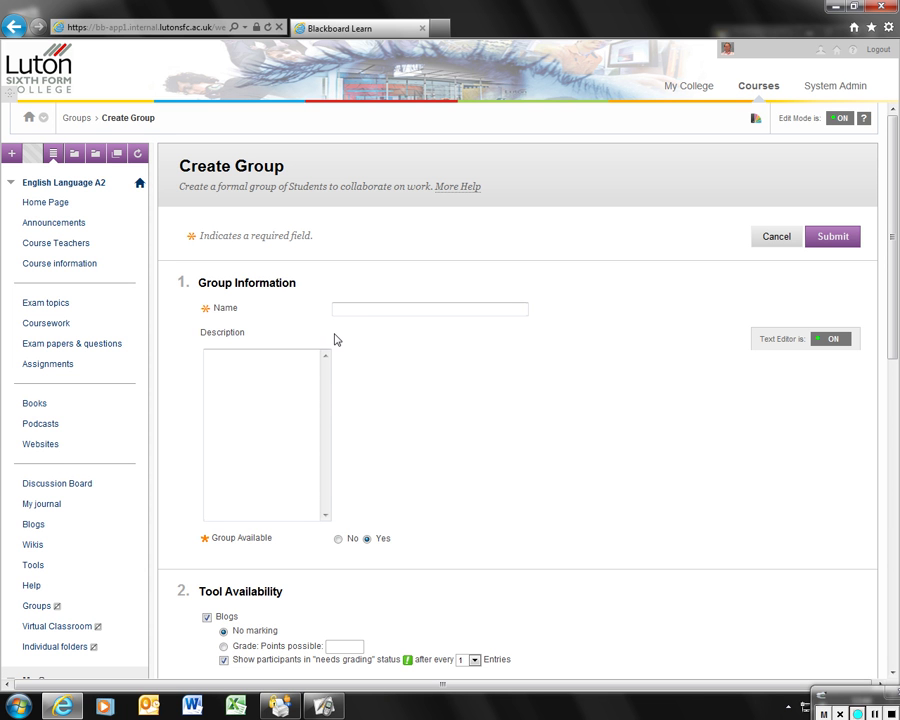
left_click(360, 313)
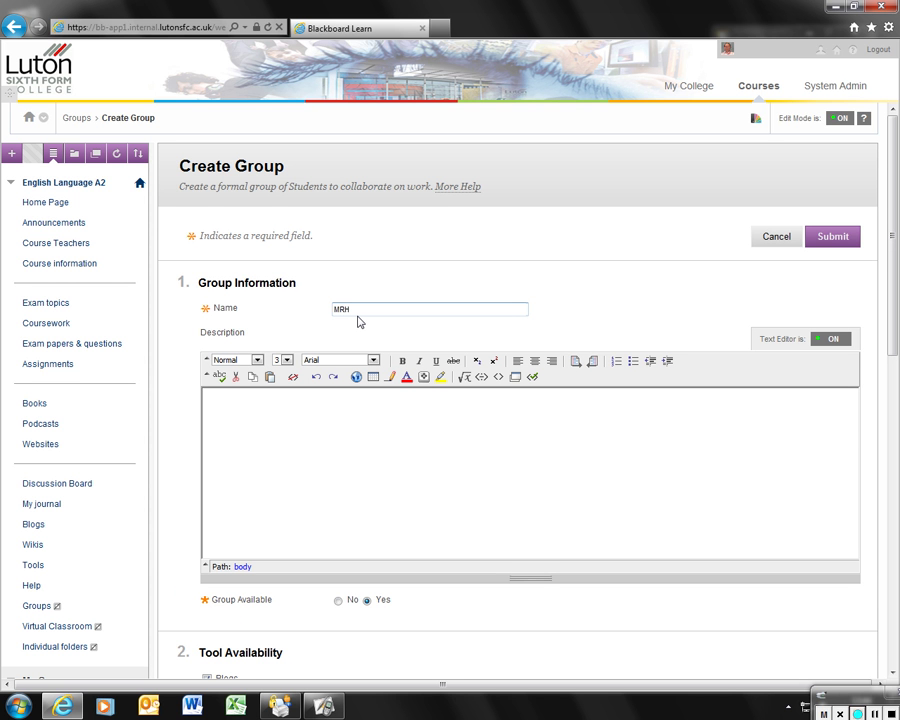
type("test group")
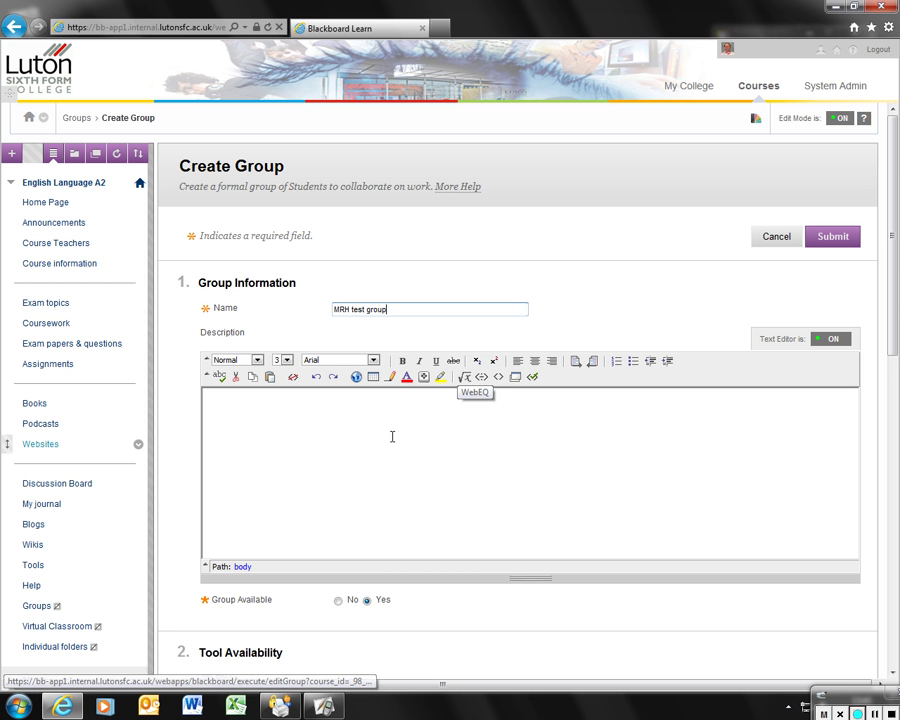
left_click(303, 412)
type("ghdhhbbb")
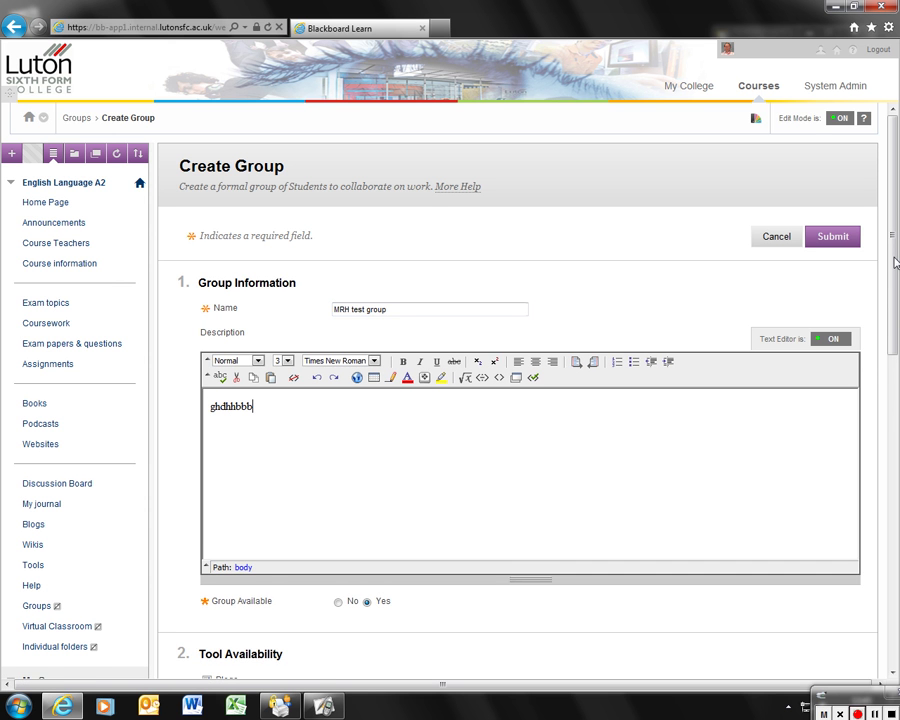
Keep all group tools available and disable Allow Personalisation in the Module Personalisation Setting.
left_click_drag(895, 262, 897, 352)
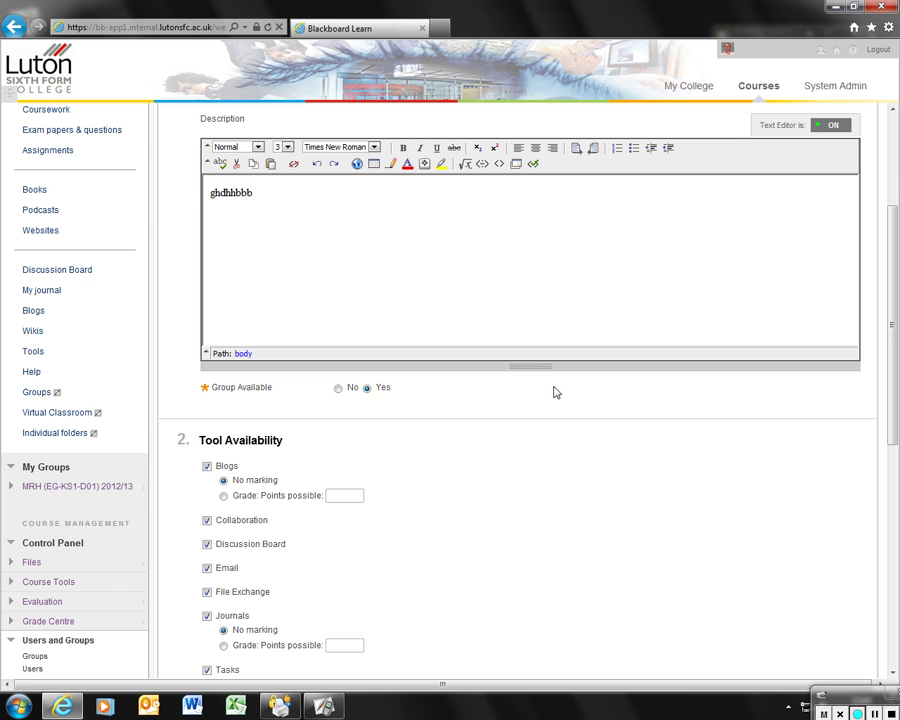
left_click_drag(896, 331, 894, 426)
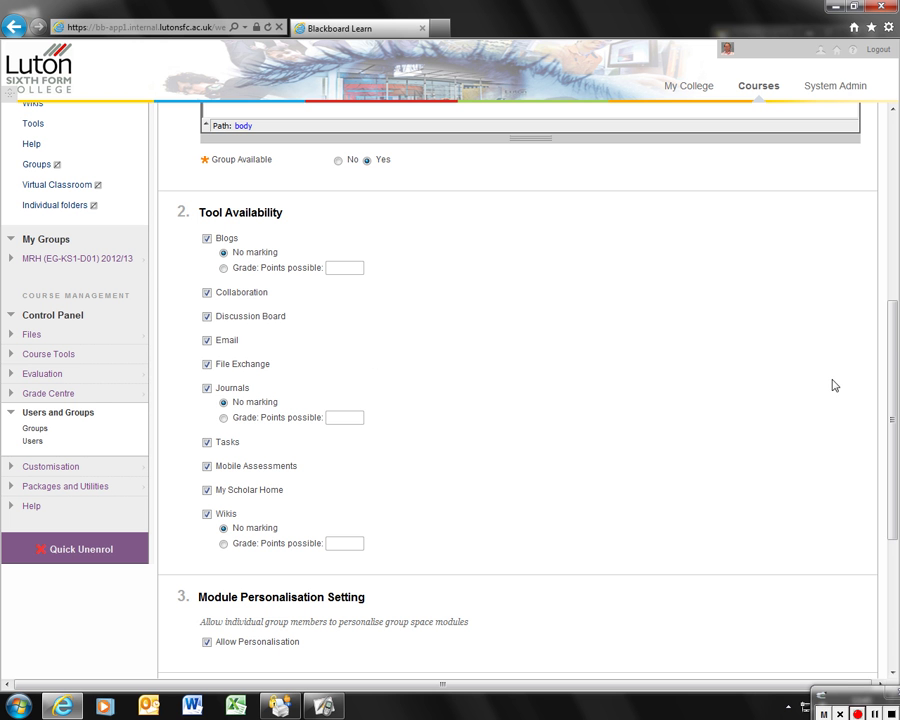
left_click_drag(895, 354, 895, 444)
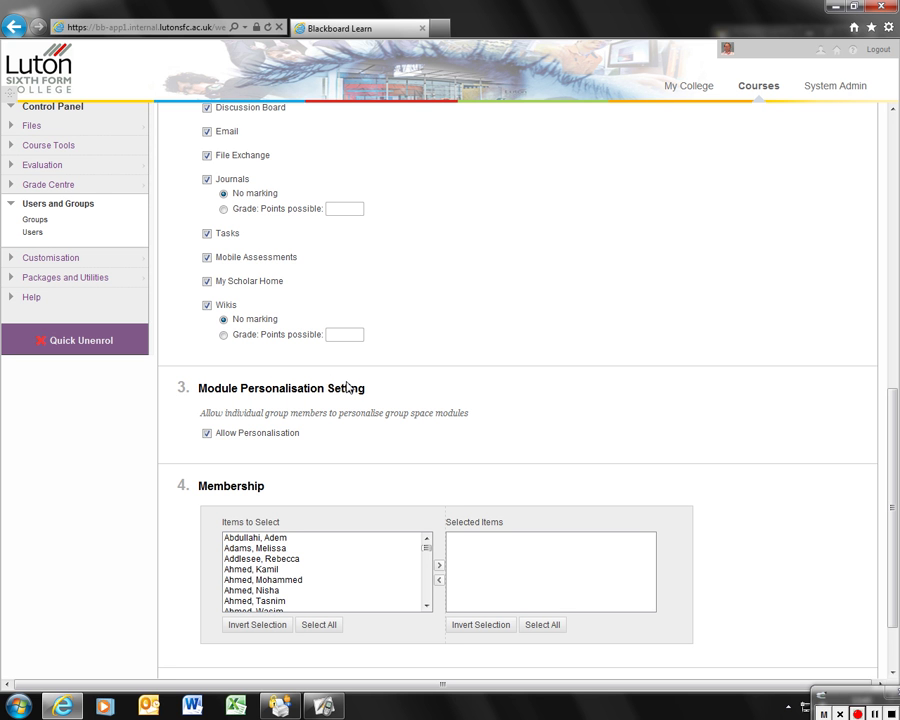
left_click(207, 433)
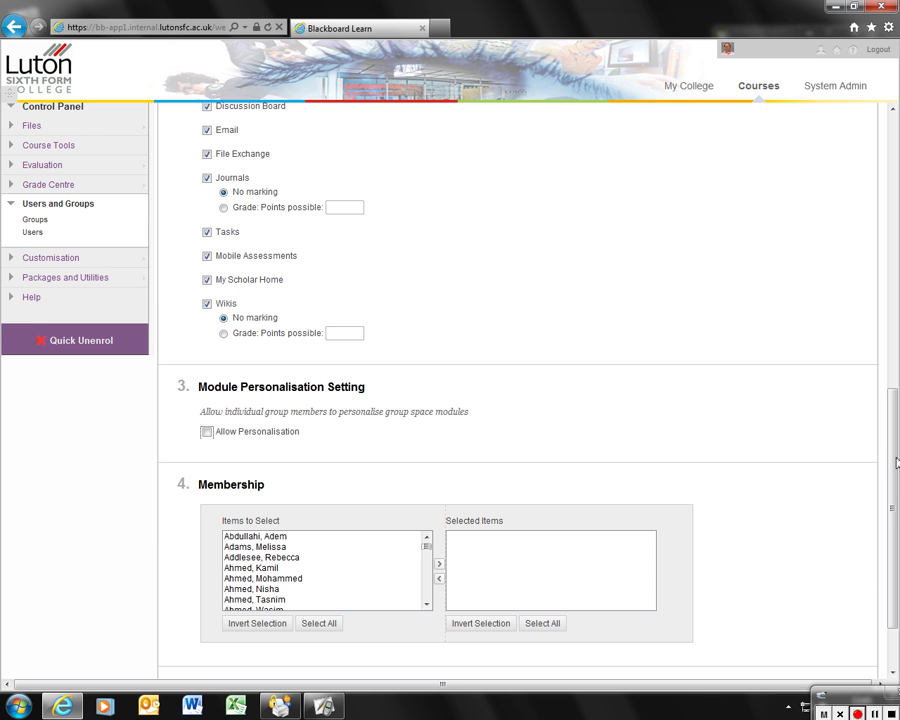
Add three students from the membership list to the group's selected members.
scroll(897, 461, "down", 2)
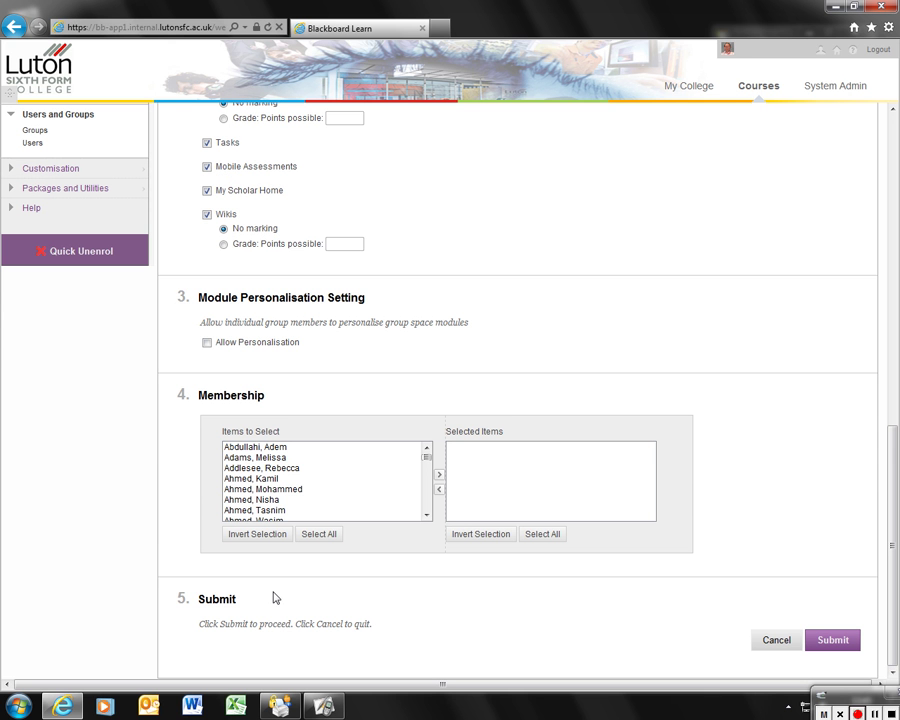
left_click(275, 449)
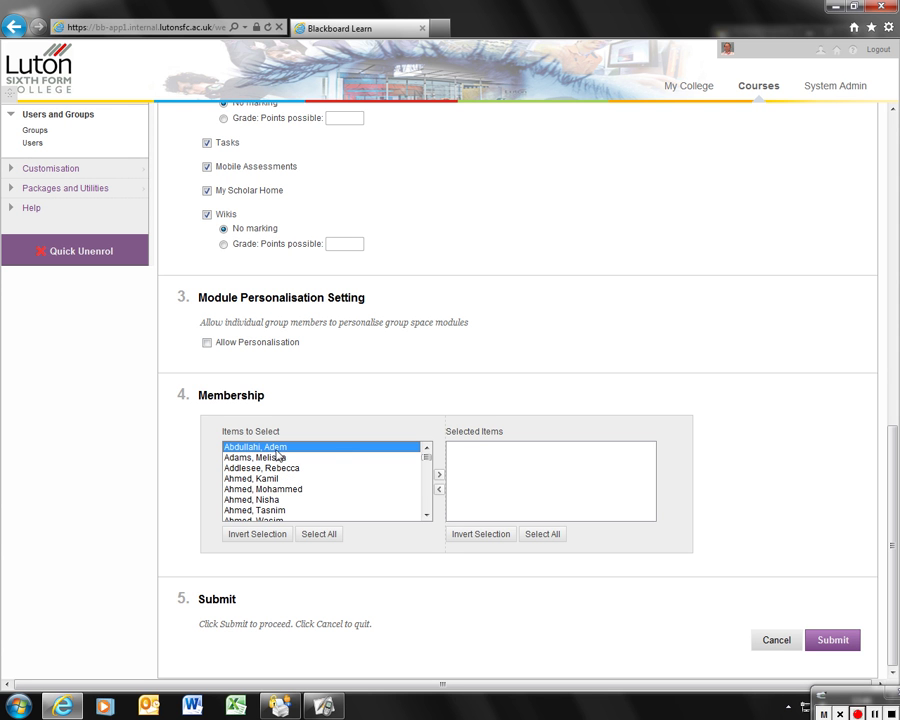
left_click(439, 477)
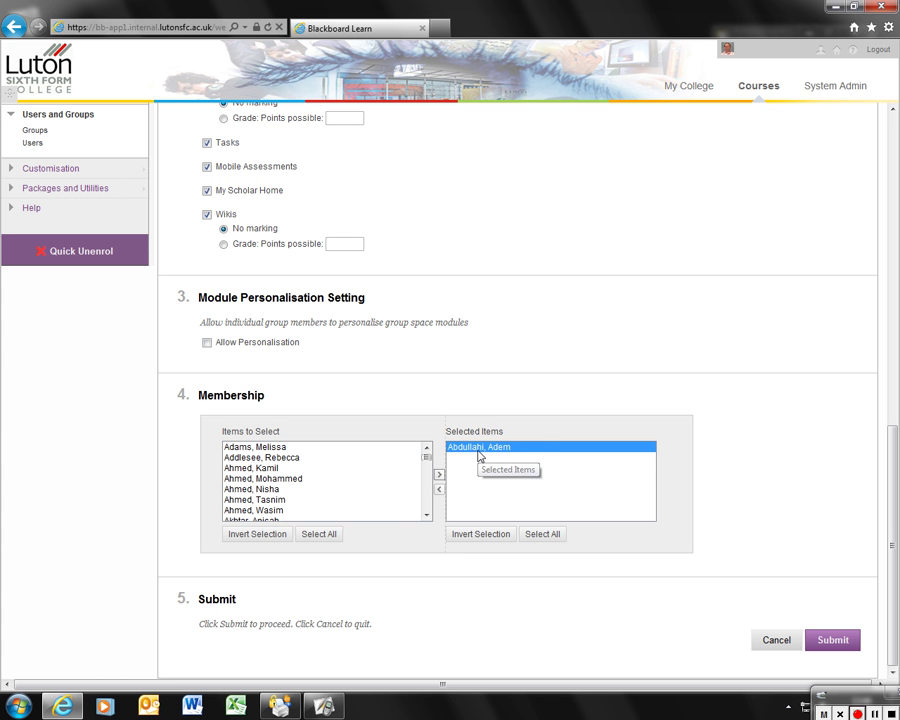
left_click(299, 478)
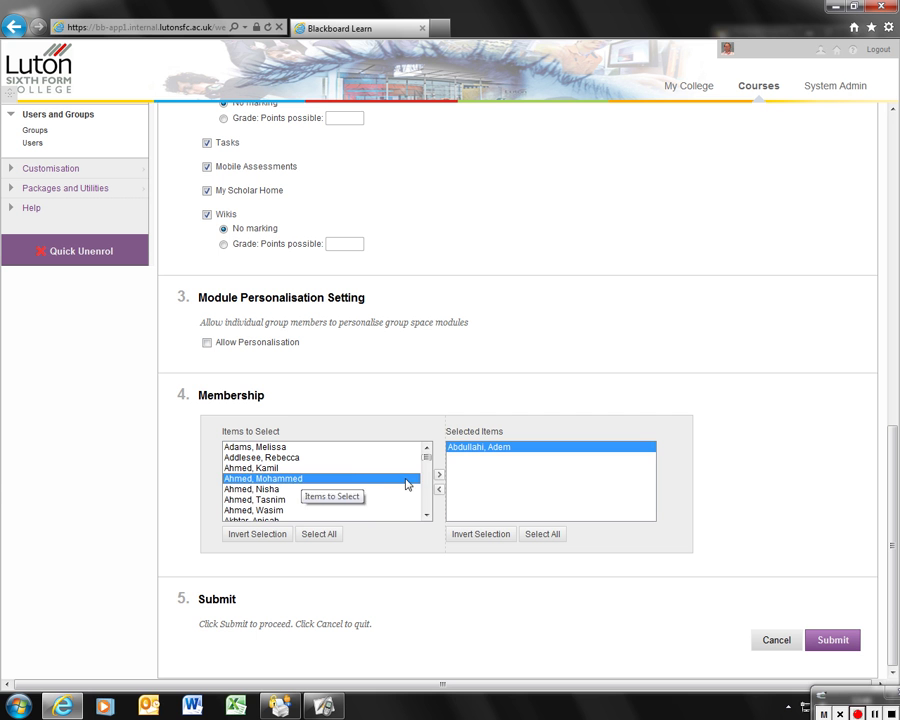
left_click(439, 477)
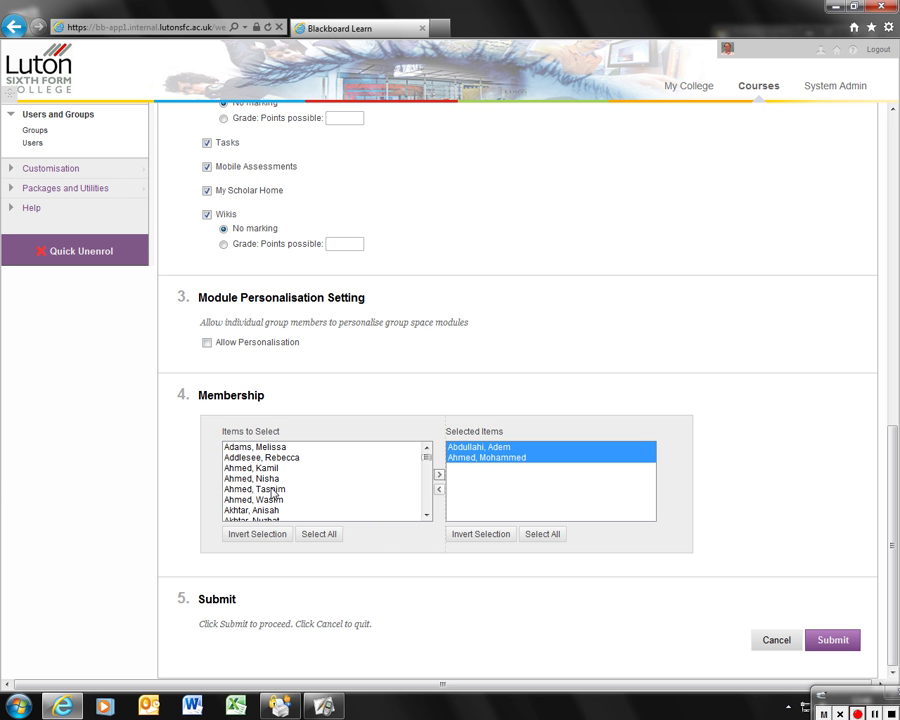
left_click(273, 489)
left_click(440, 477)
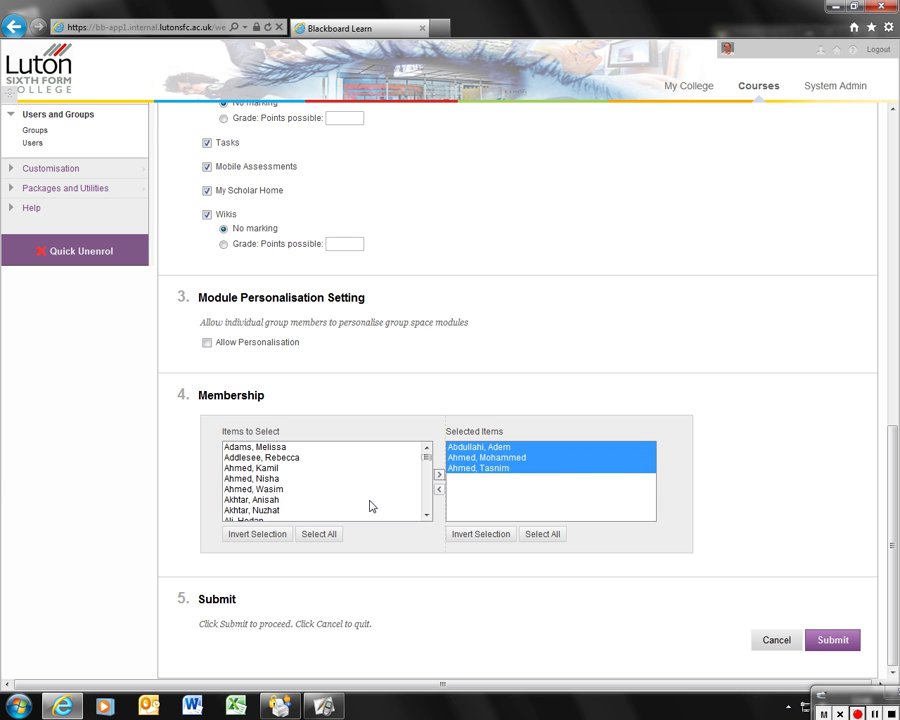
Find the MRH instructor under H in the membership list and add them to the group's selected members.
left_click(273, 490)
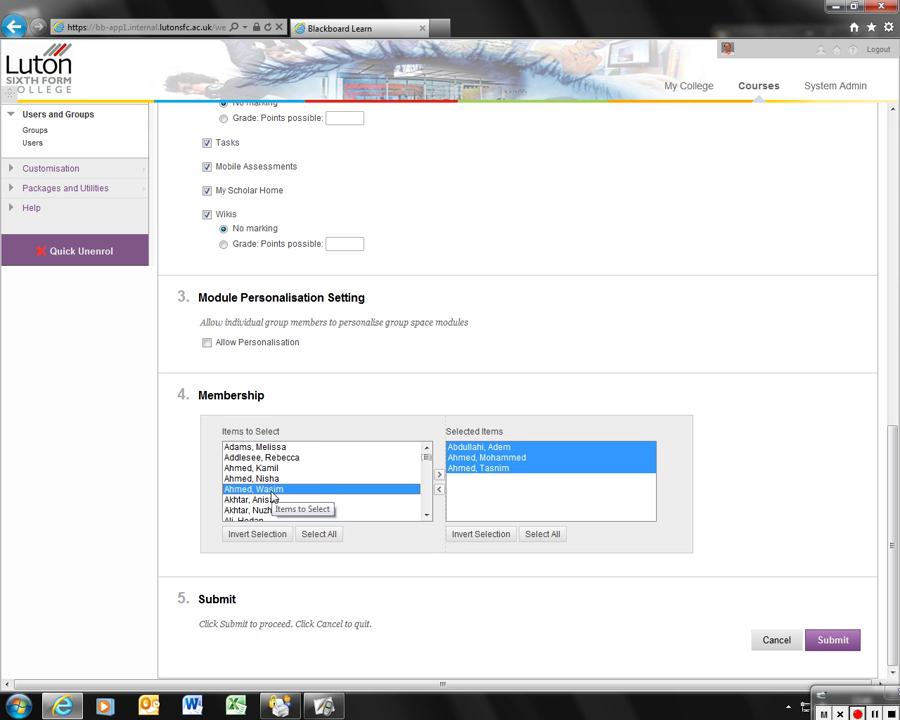
key("h")
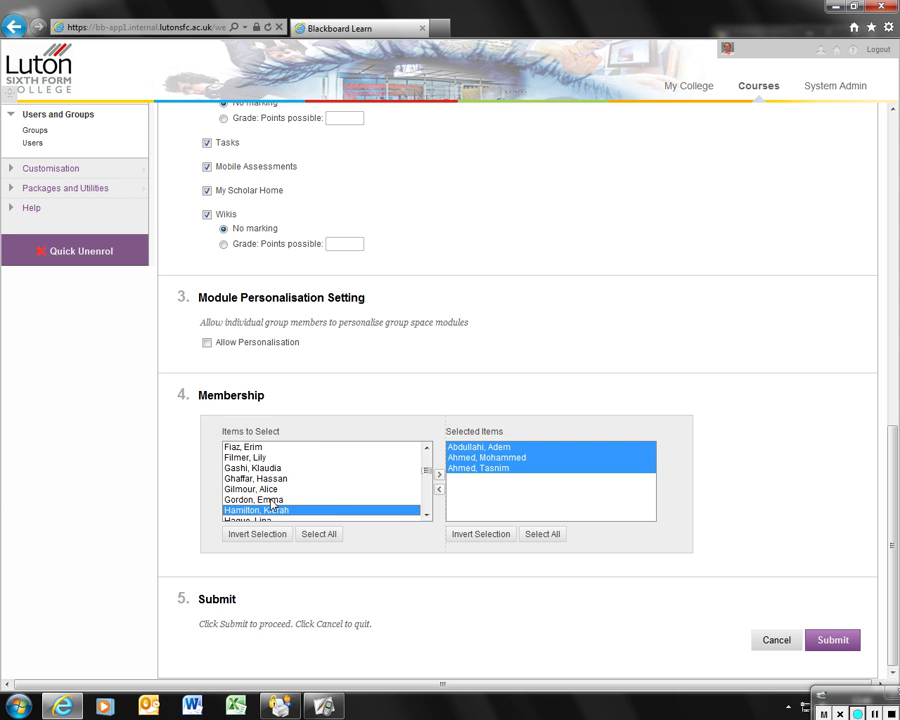
left_click(427, 515)
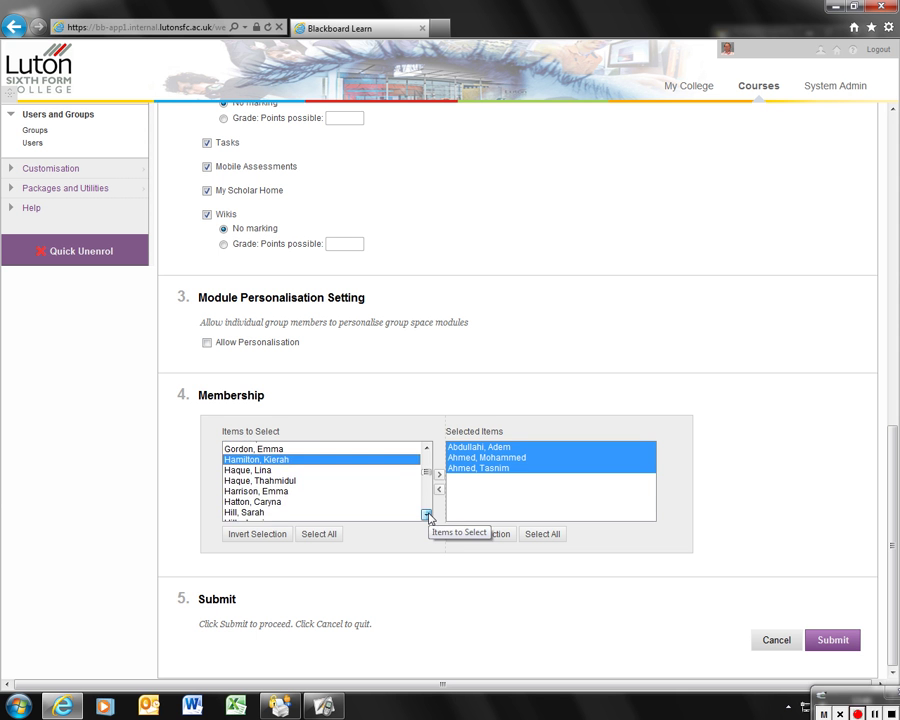
left_click(427, 515)
left_click(427, 515)
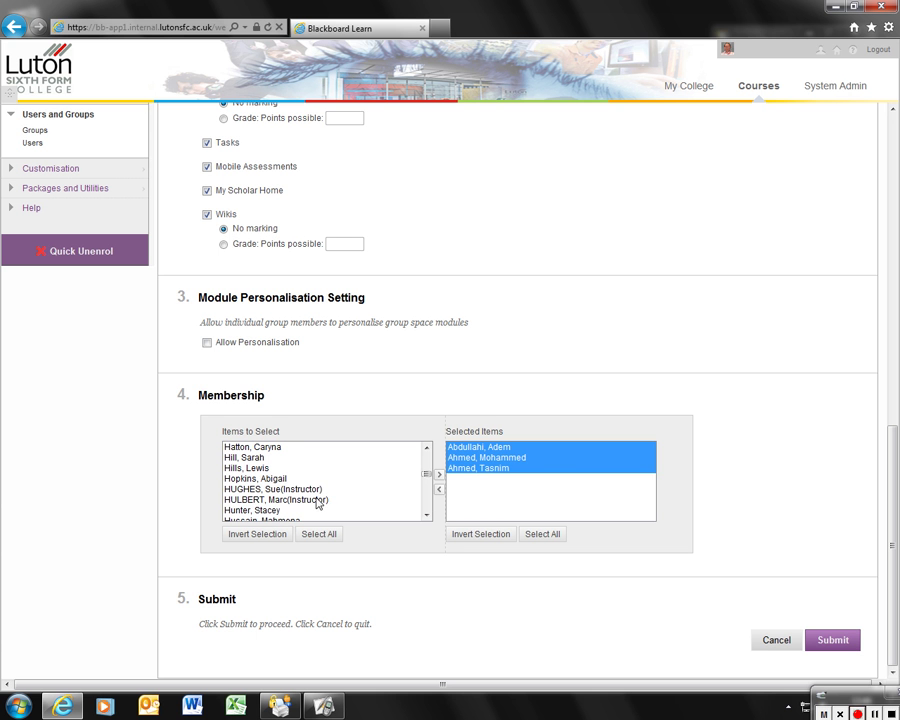
left_click(317, 500)
left_click(438, 474)
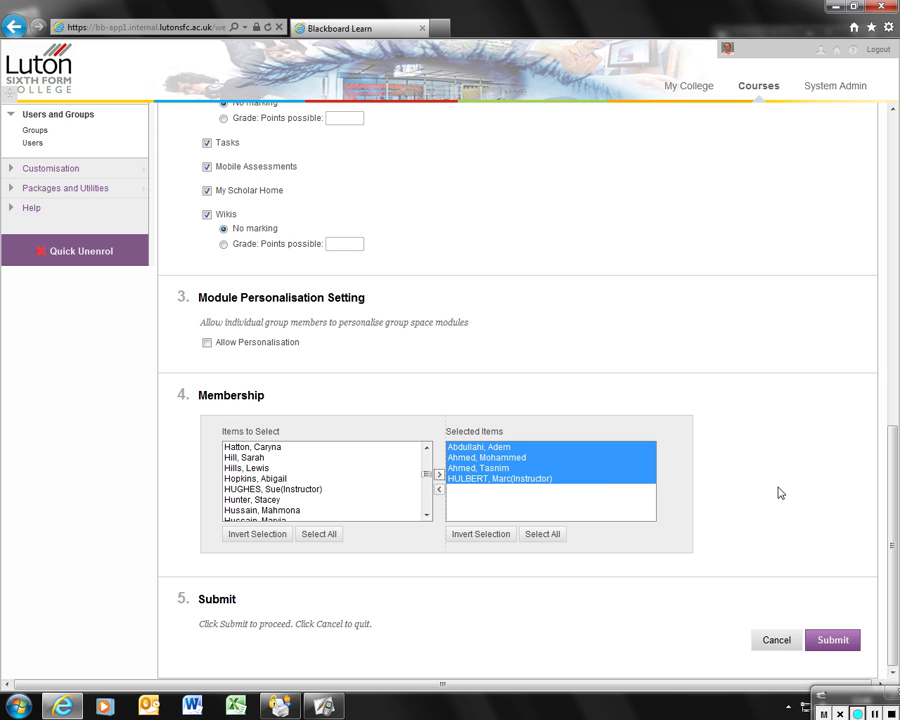
Submit the new group and expand the MRH test group entry under My Groups to show its tools.
left_click(832, 640)
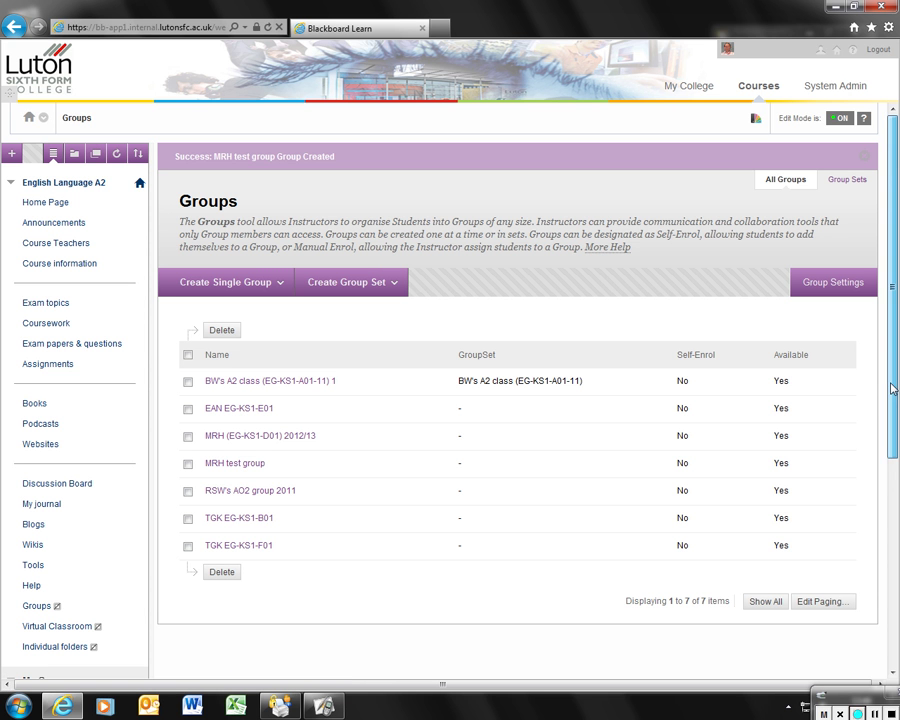
scroll(896, 480, "down", 3)
scroll(896, 480, "down", 1)
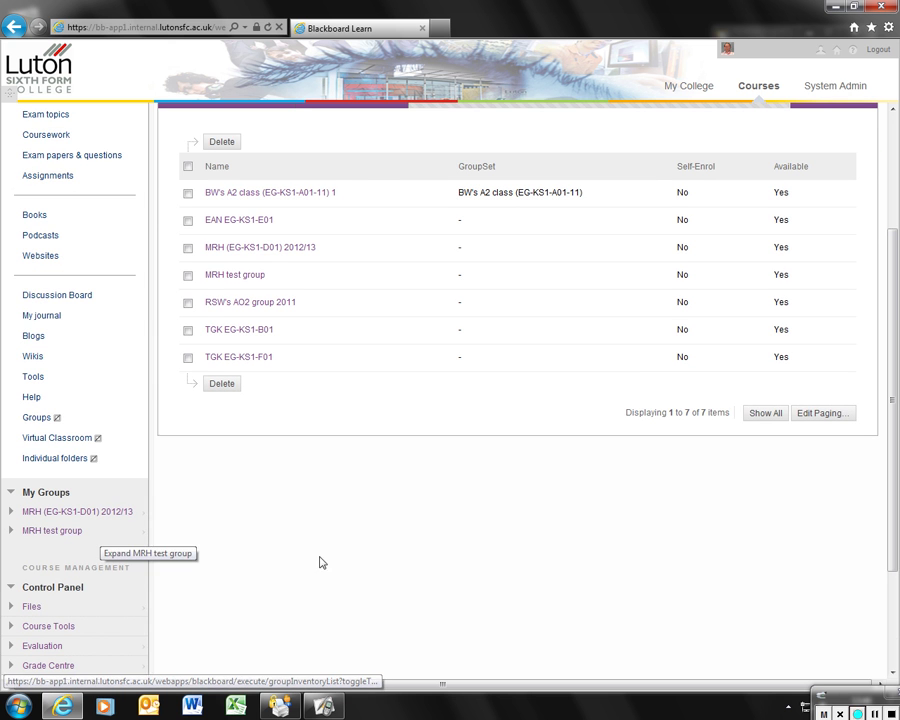
left_click(52, 532)
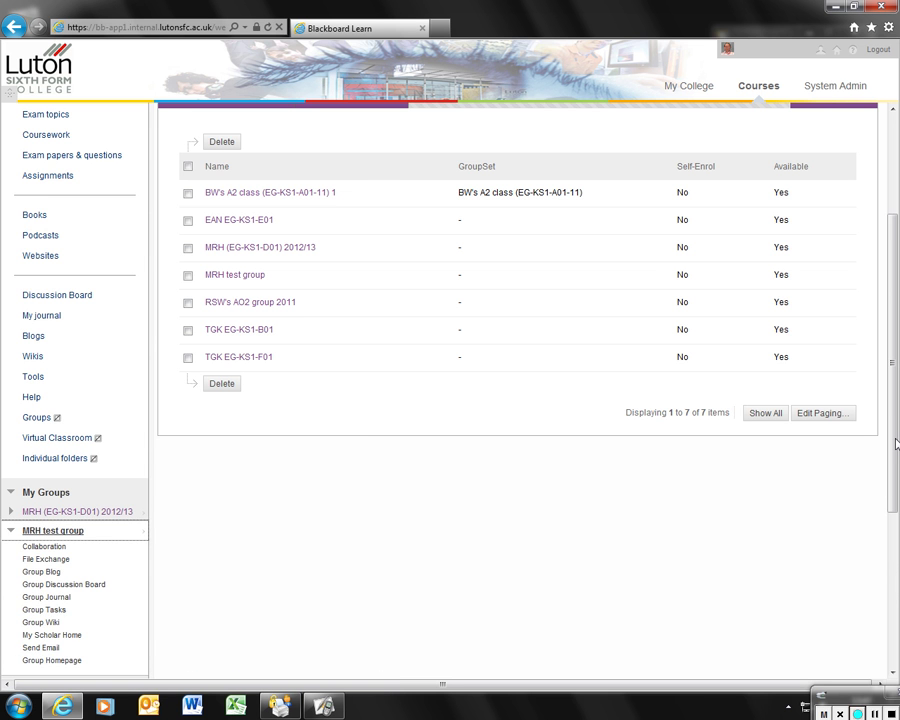
Start an email from MRH test group's tools and add all available group members as recipients.
scroll(81, 443, "down", 4)
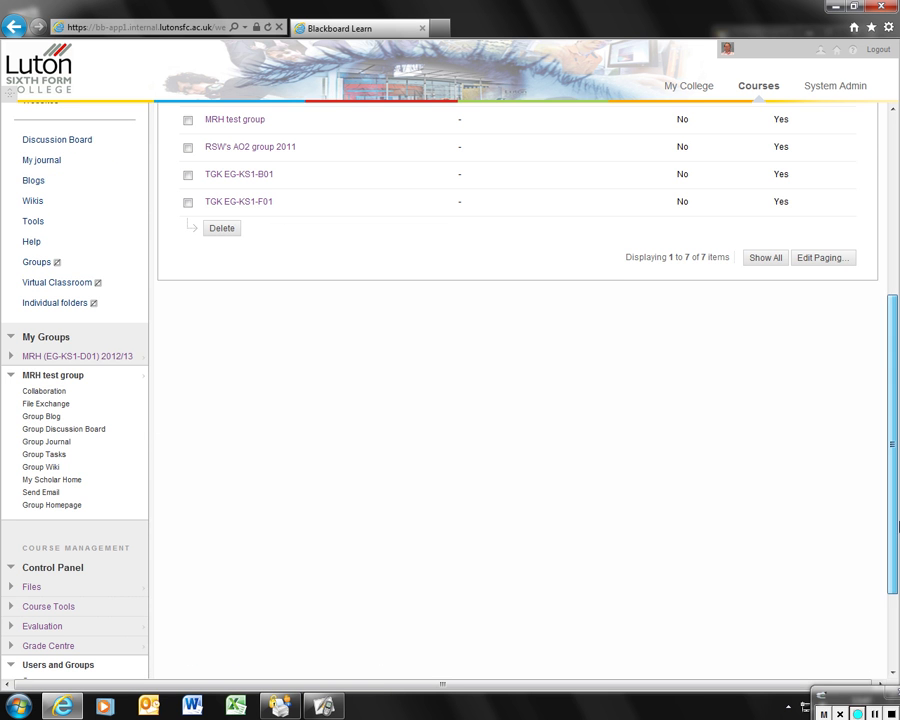
left_click(45, 490)
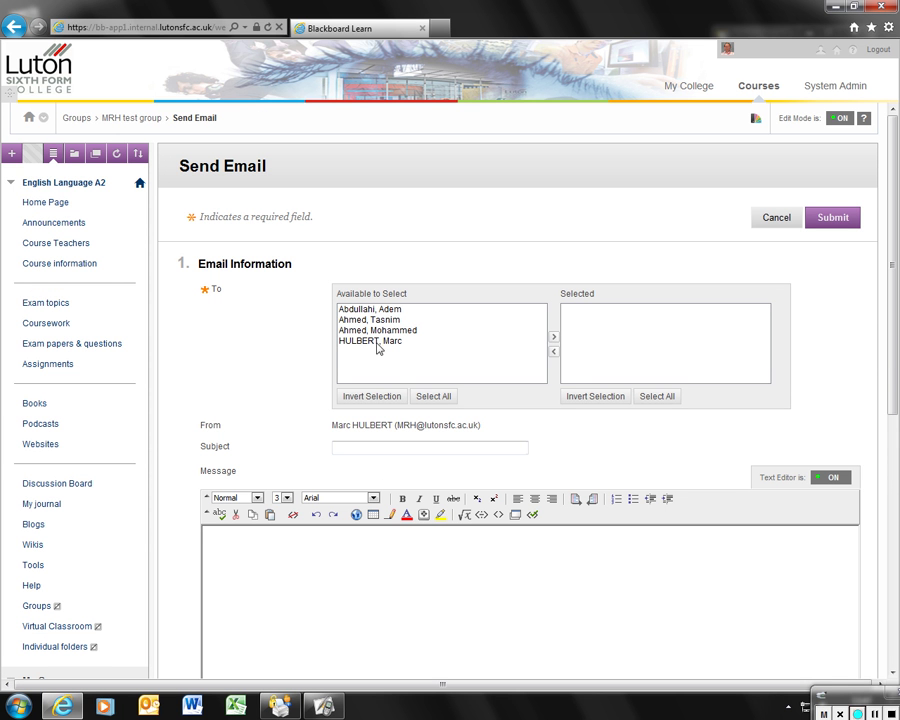
left_click(372, 321)
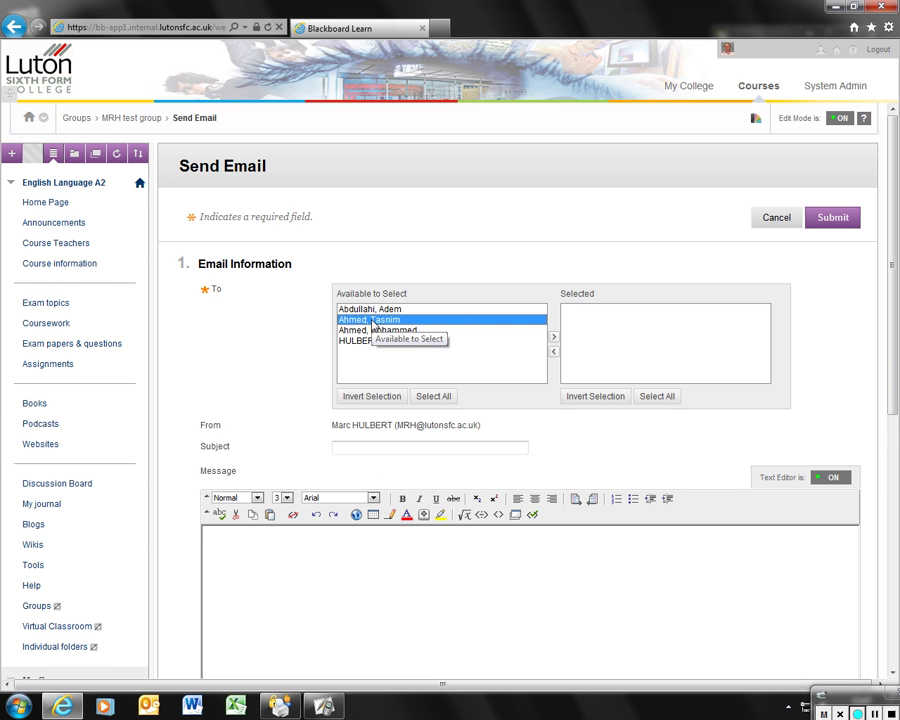
left_click(435, 396)
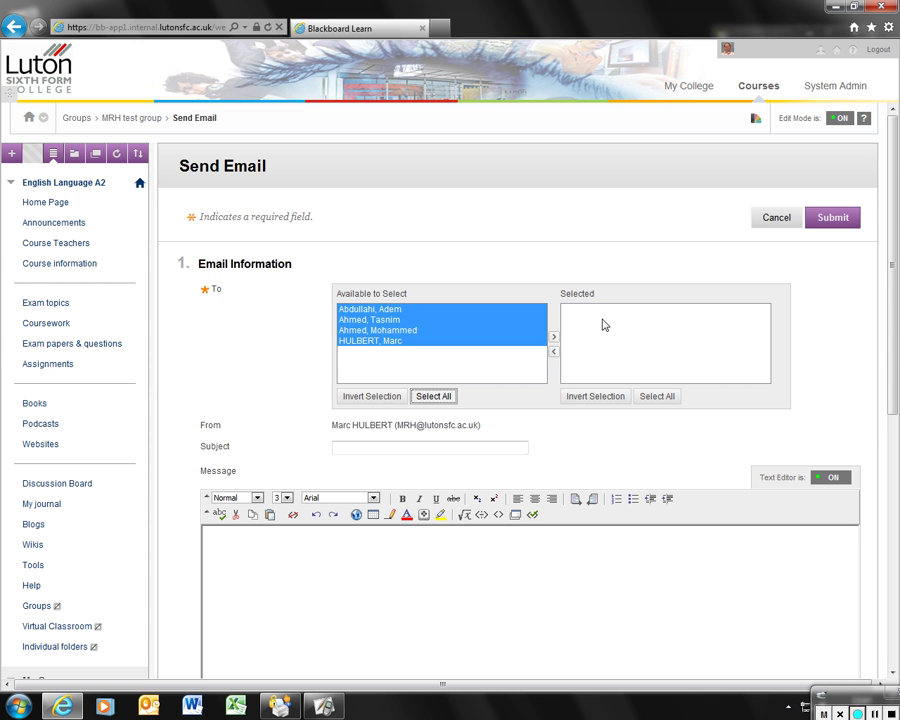
left_click(554, 338)
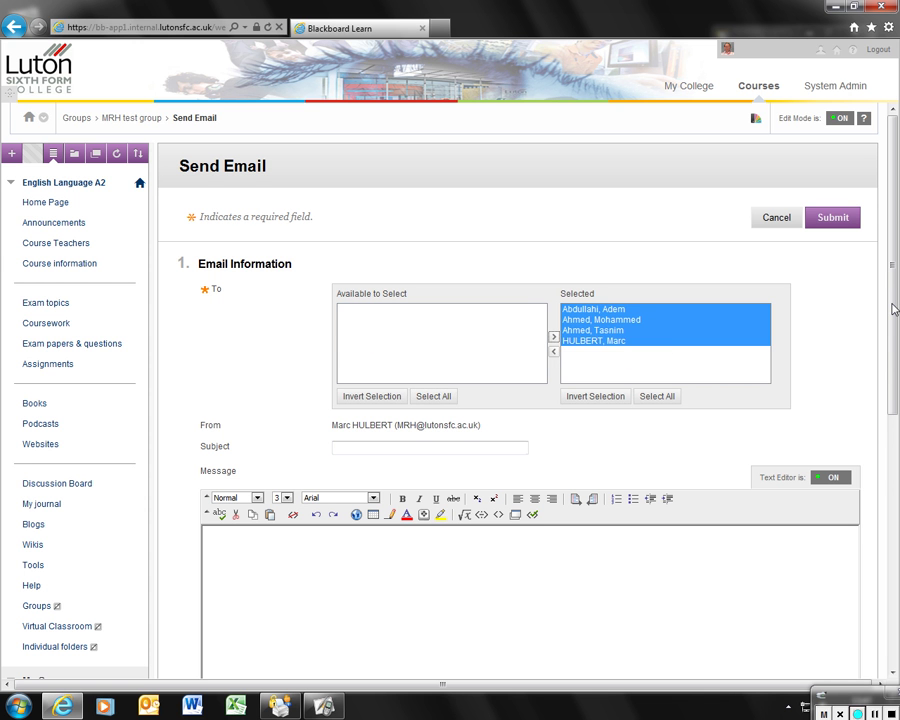
Write "fbnfbbbfgbgfgfsb" as the message body of the group email.
scroll(895, 304, "down", 3)
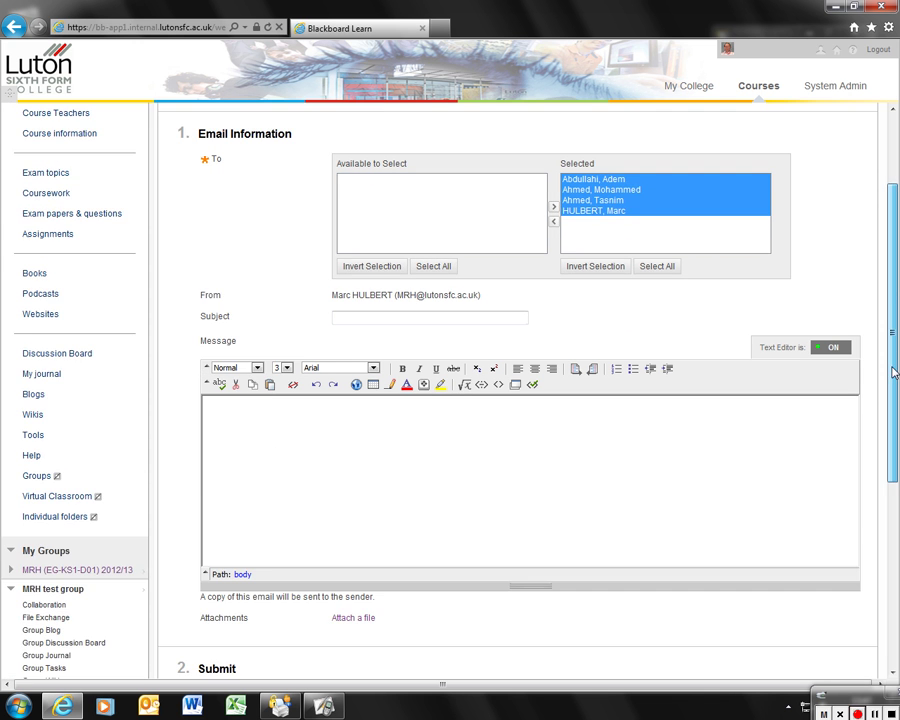
left_click(263, 422)
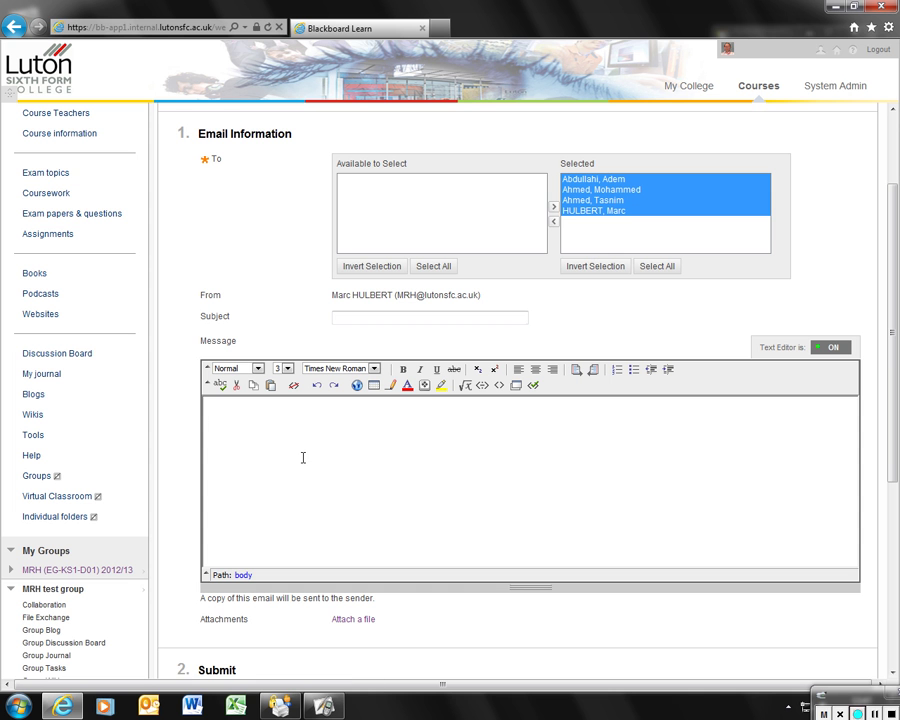
type("fbbbfgbgfgfsb")
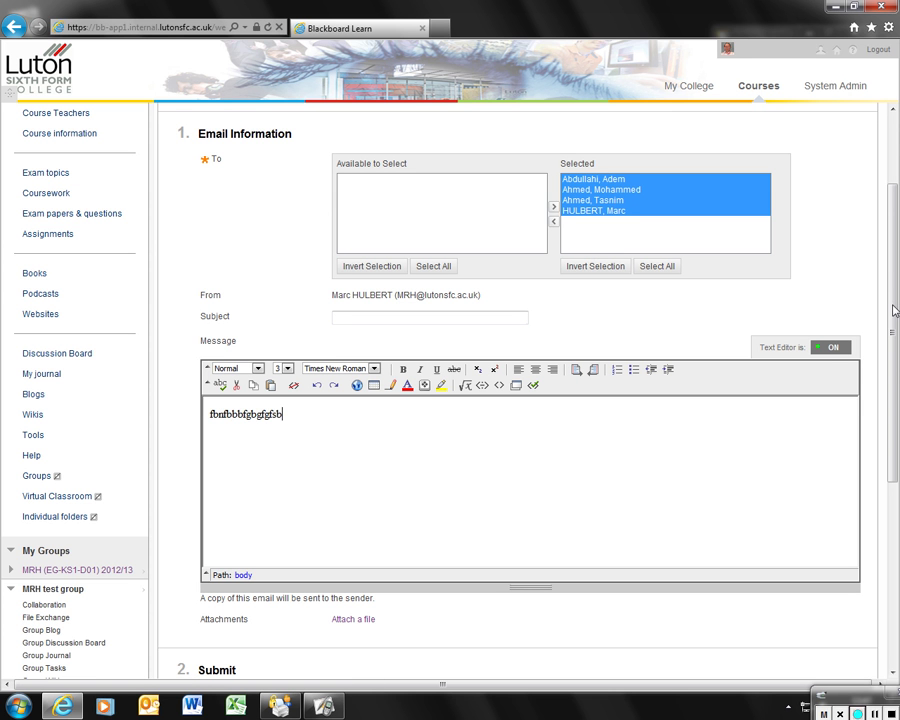
scroll(890, 305, "down", 3)
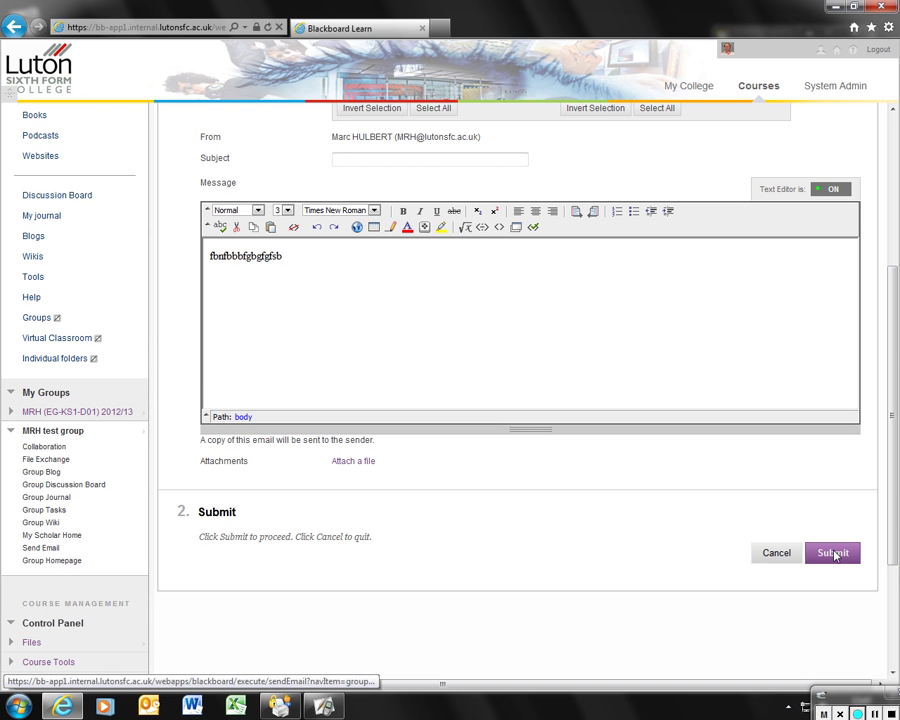